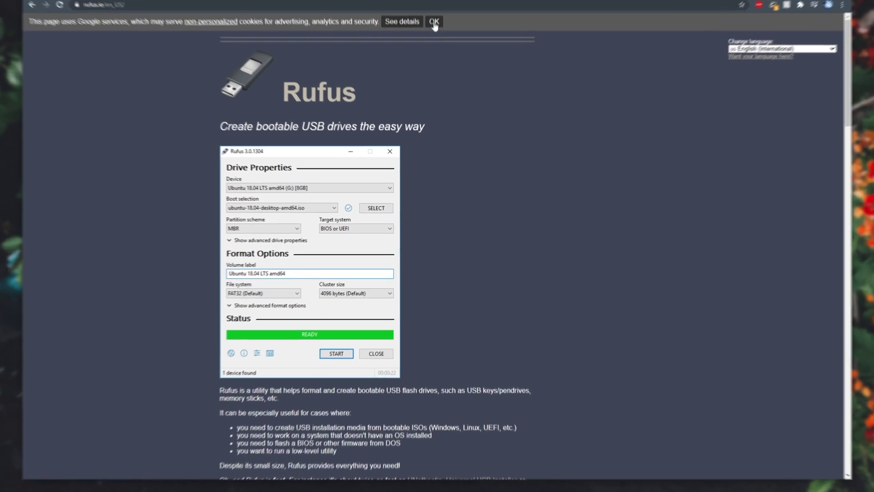
Dismiss the cookie notice and download Rufus 3.14 from the site's Download section
left_click(435, 68)
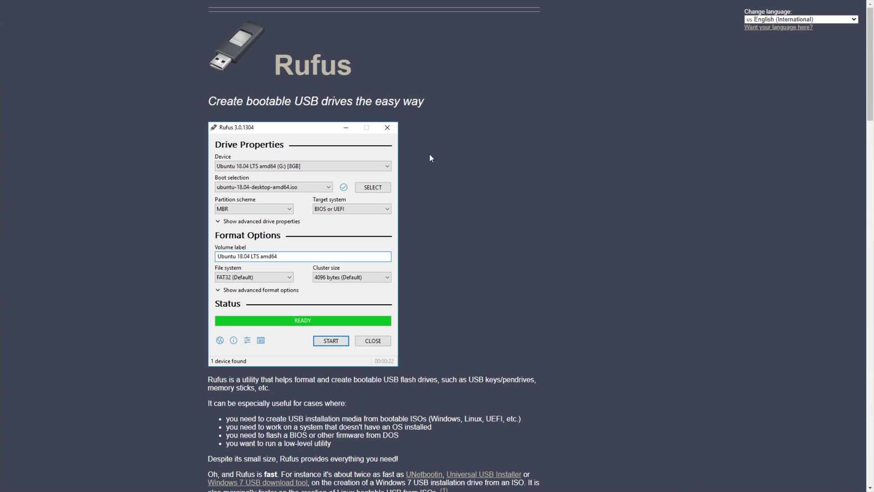
scroll(463, 174, "down", 2)
scroll(464, 174, "down", 2)
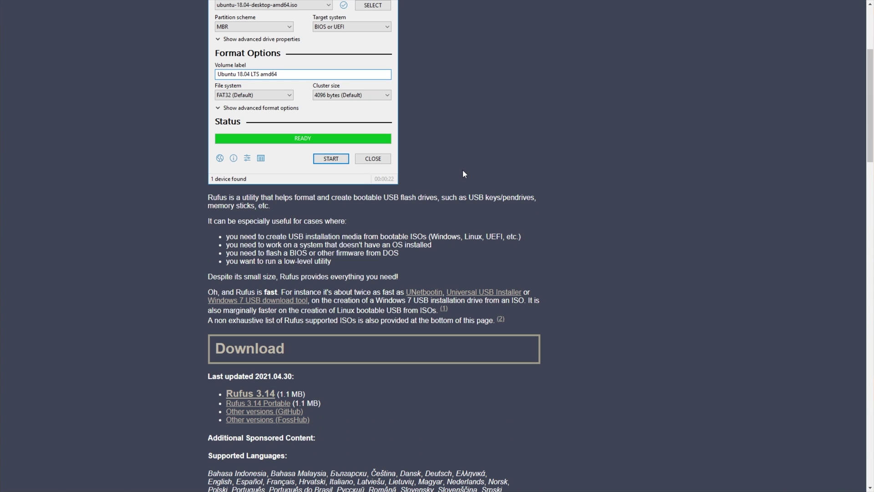
scroll(281, 283, "down", 2)
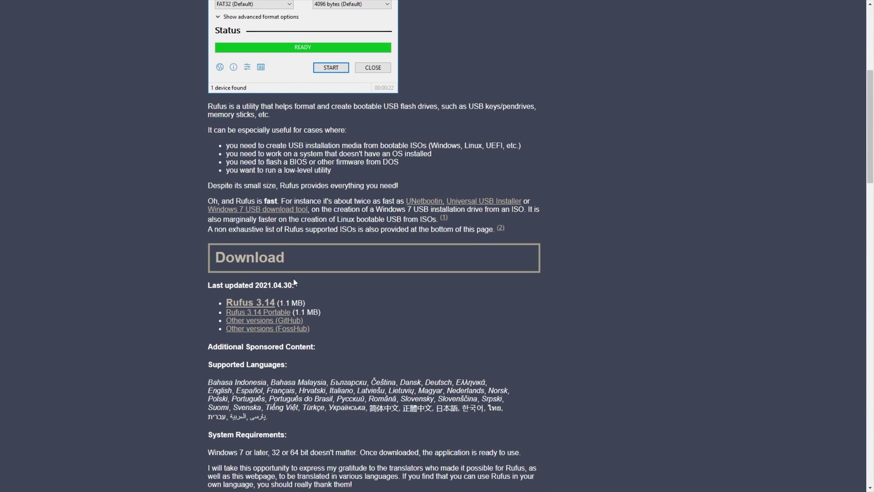
left_click(267, 304)
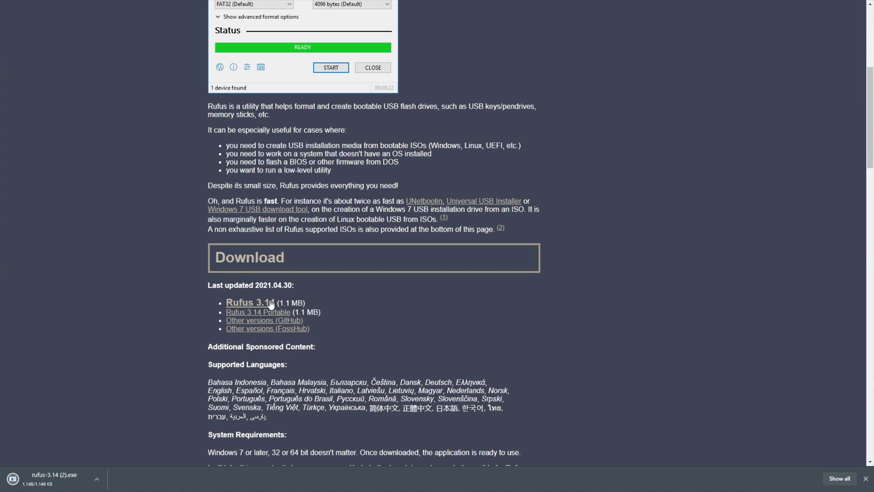
left_click_drag(306, 303, 223, 302)
left_click(334, 311)
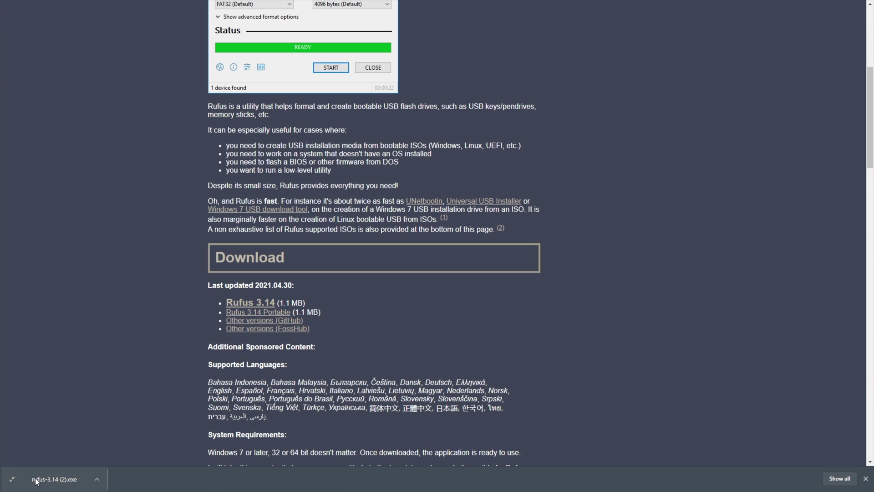
Launch rufus-3.14 (2).exe from the downloads bar and reposition the Rufus 3.14 Portable window
left_click(50, 479)
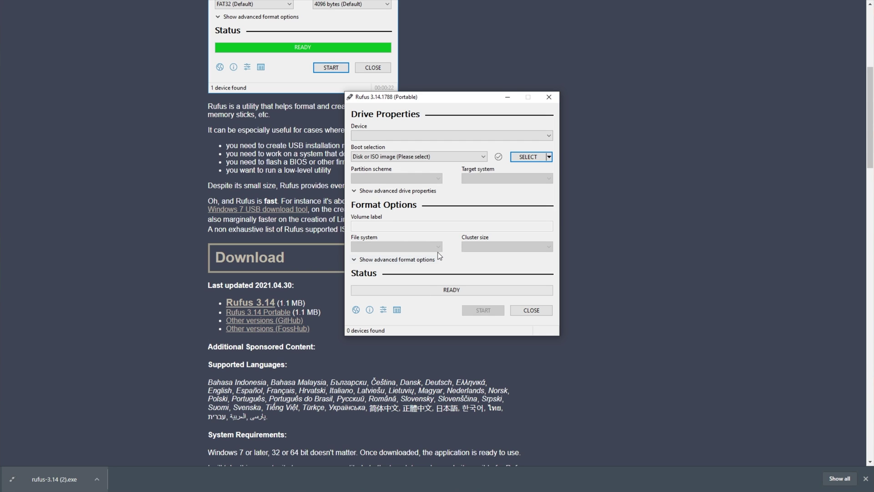
left_click(821, 21)
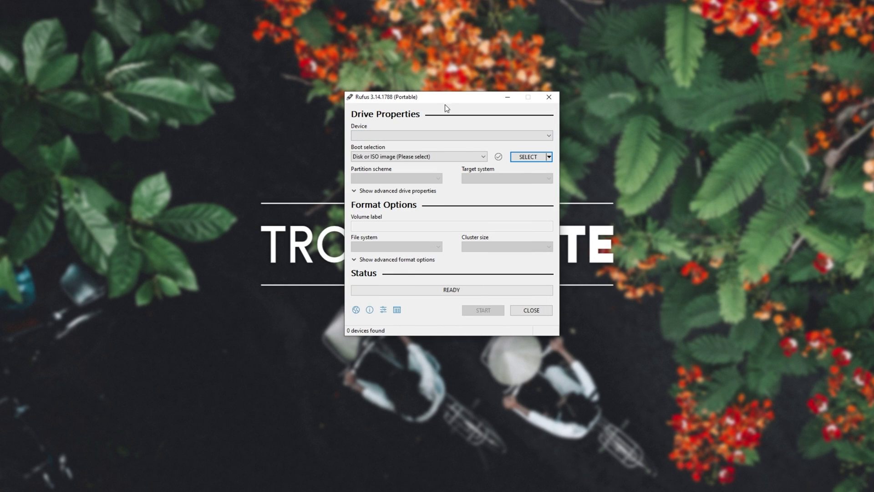
left_click_drag(441, 98, 427, 130)
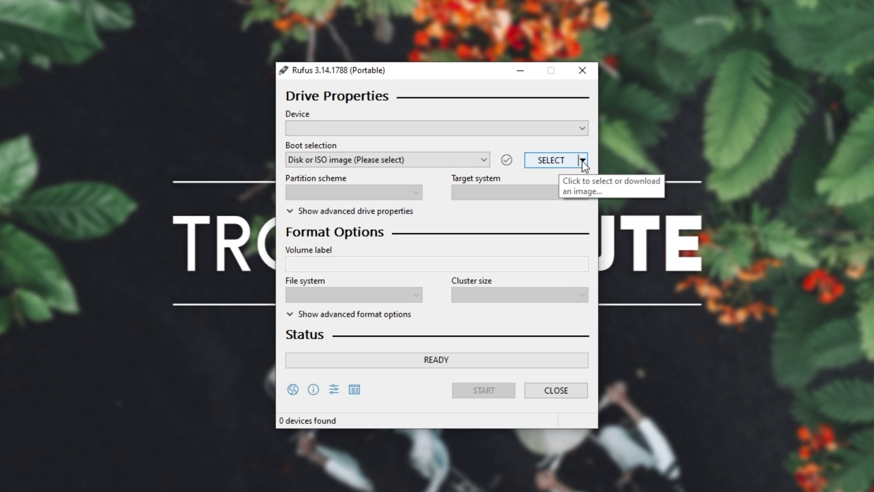
left_click(582, 161)
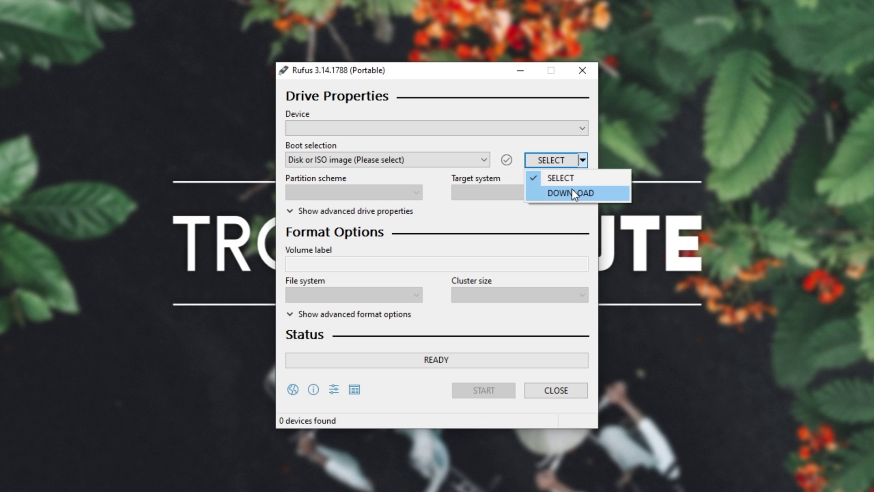
left_click(443, 228)
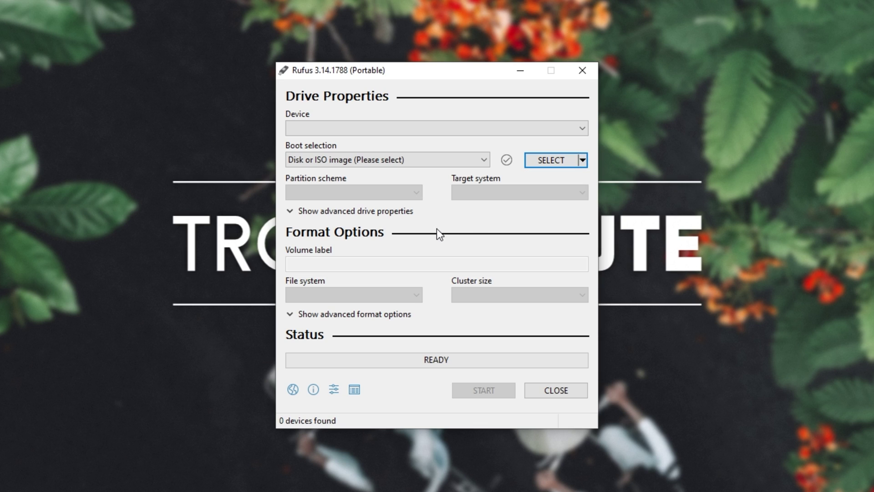
Keep update checks at Daily (Default), run Check Now, and dismiss the 'No new version' result
left_click(332, 391)
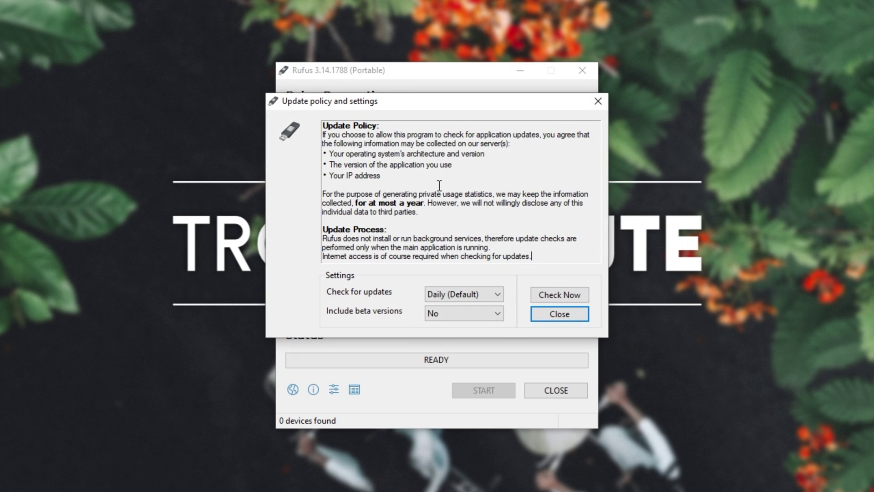
left_click(473, 294)
left_click(466, 316)
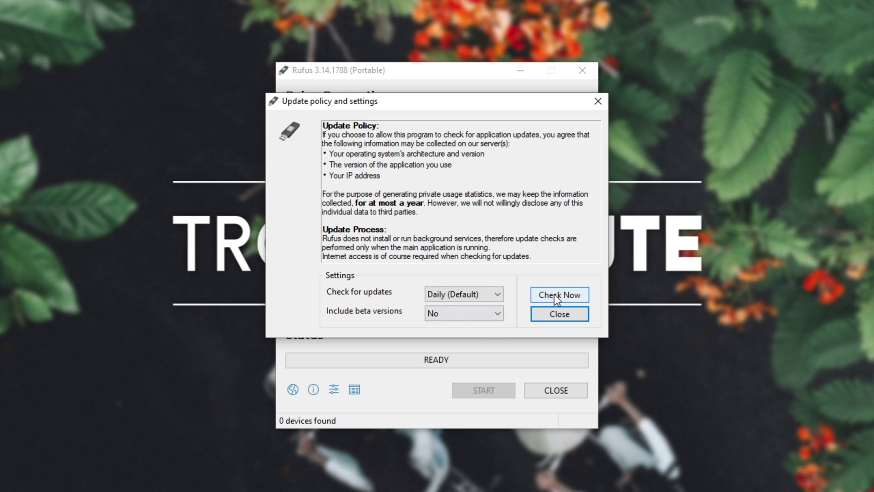
left_click(553, 294)
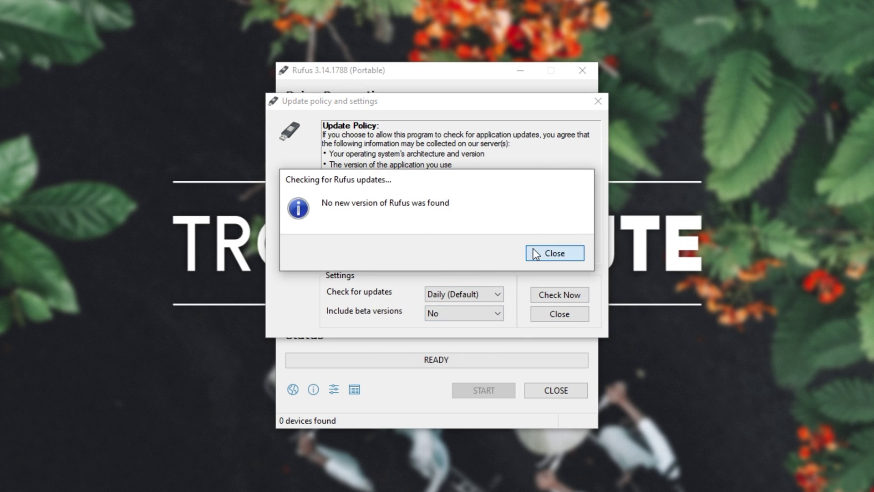
left_click(532, 251)
left_click(542, 314)
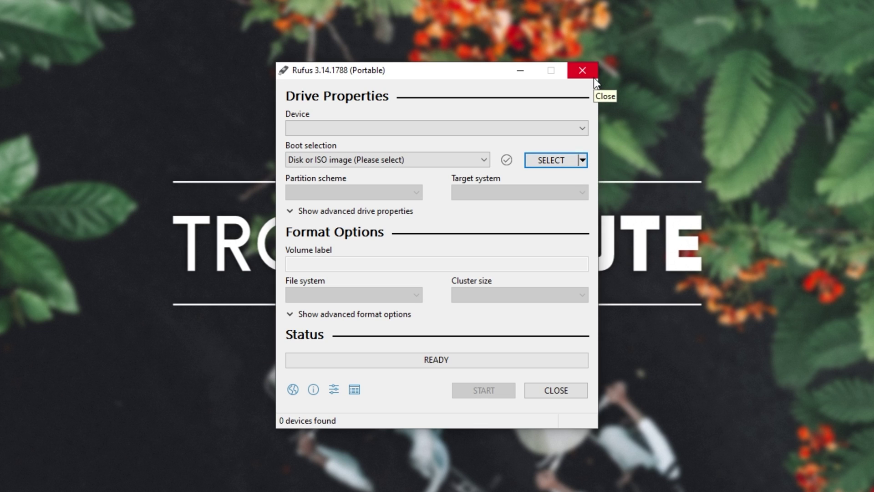
Switch the image option to DOWNLOAD, start the ISO script, and preview Windows 7 SP1 releases
left_click(585, 161)
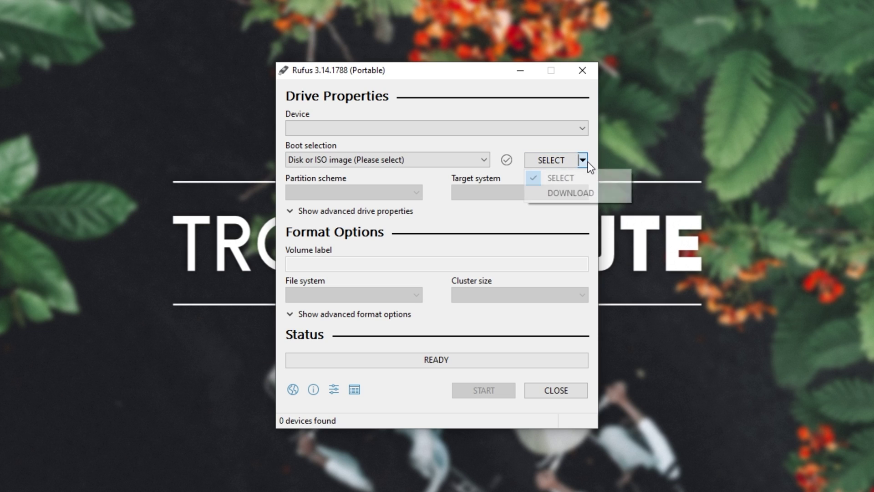
left_click(587, 200)
left_click(554, 157)
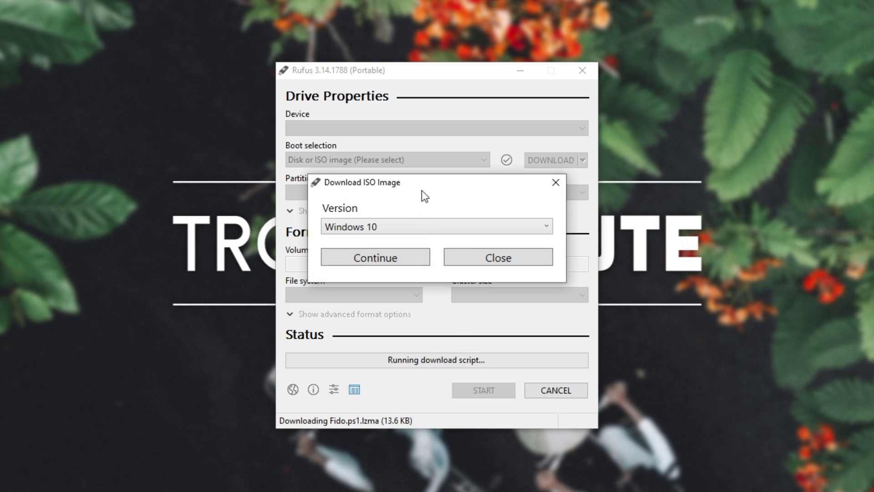
left_click(372, 220)
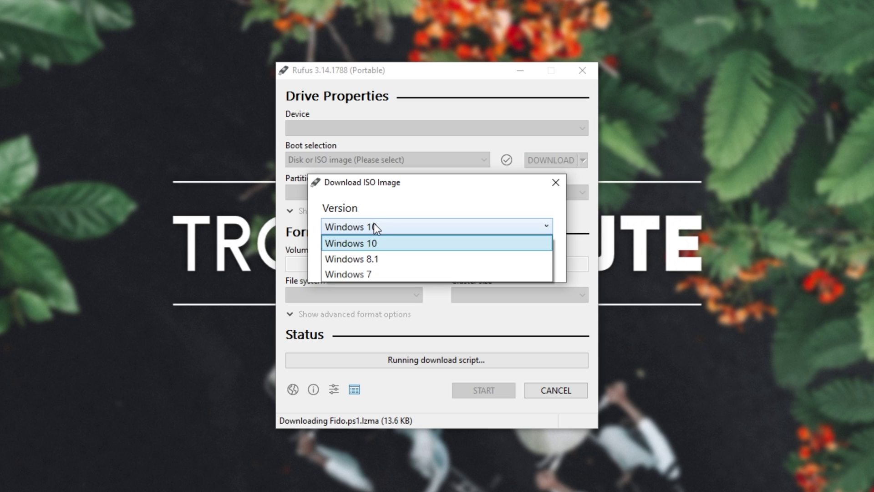
left_click(391, 272)
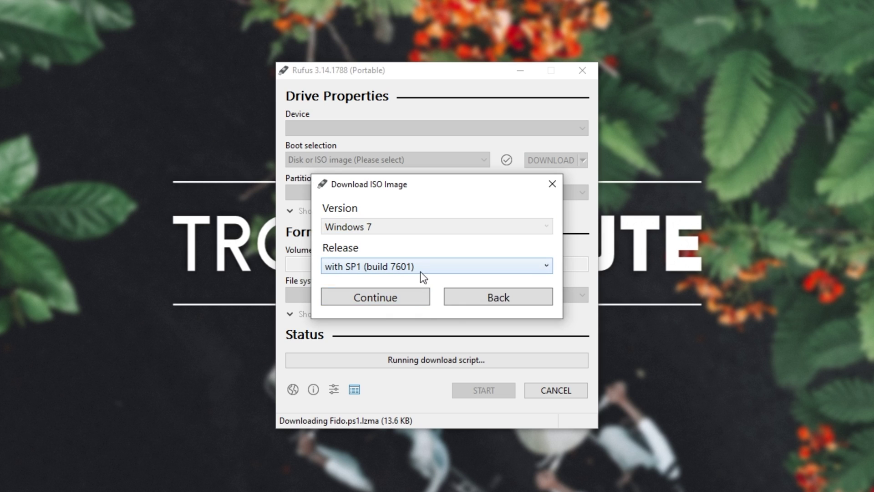
left_click(420, 271)
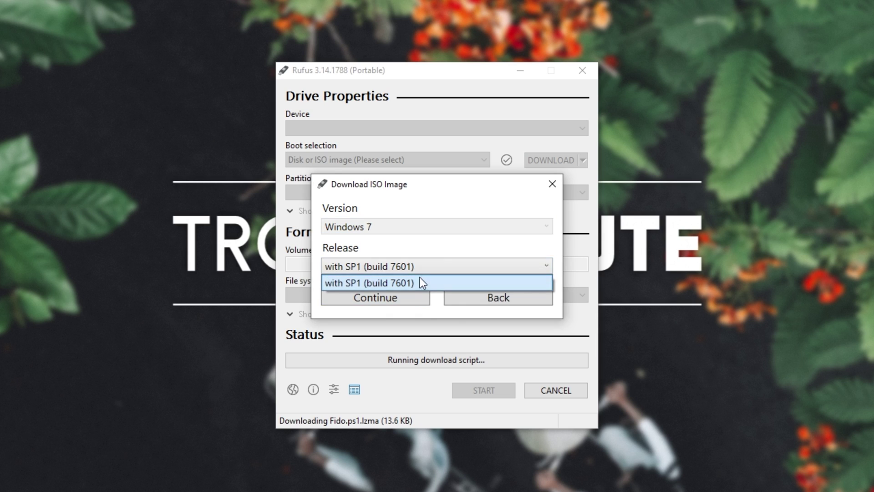
left_click(414, 237)
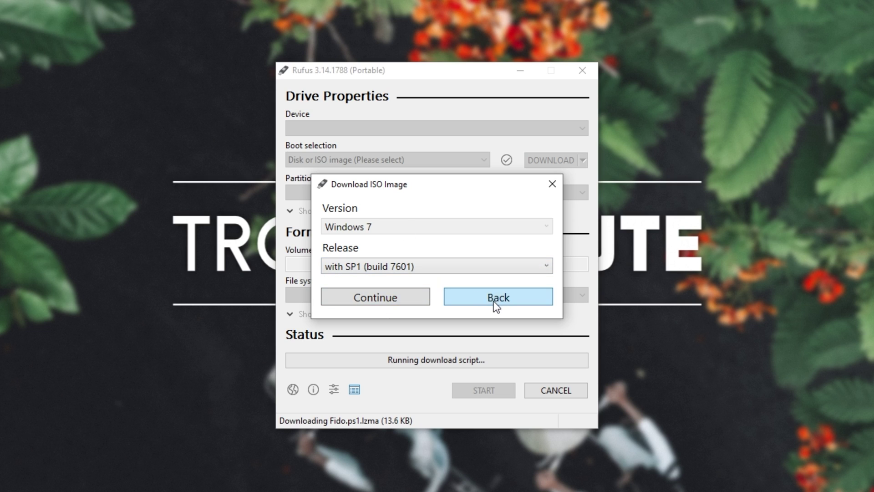
Try Windows 8.1, then settle on Windows 10 as the version and continue
left_click(497, 301)
left_click(412, 228)
left_click(400, 250)
left_click(401, 258)
left_click(433, 264)
left_click(453, 282)
left_click(472, 291)
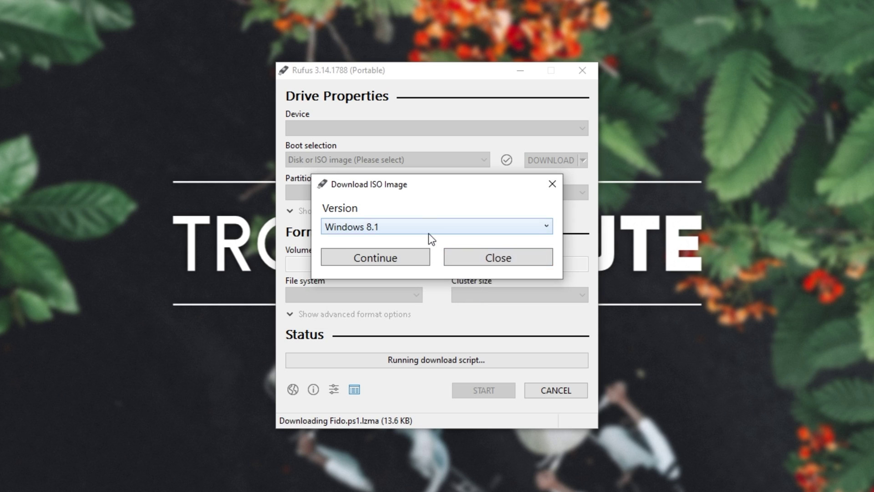
left_click(428, 234)
left_click(422, 245)
left_click(416, 266)
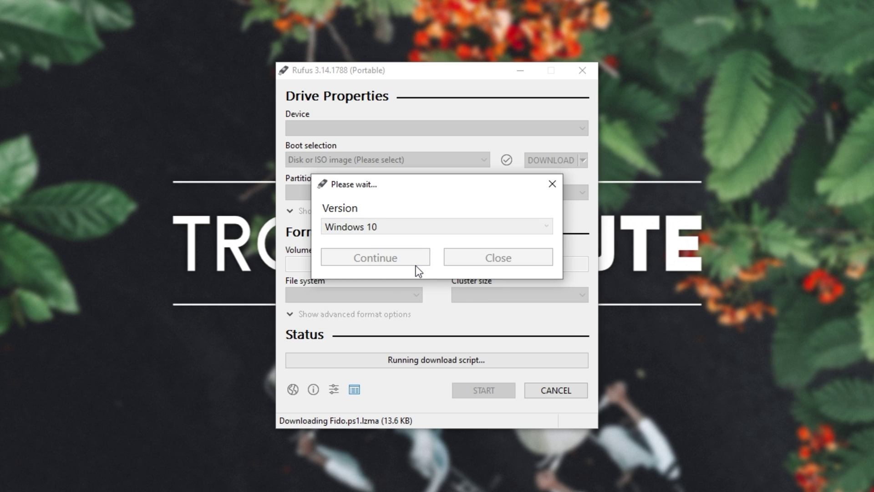
Choose release 19H1 (Build 18362.356 - 2019.09) and continue to editions
left_click_drag(447, 183, 443, 96)
left_click(444, 174)
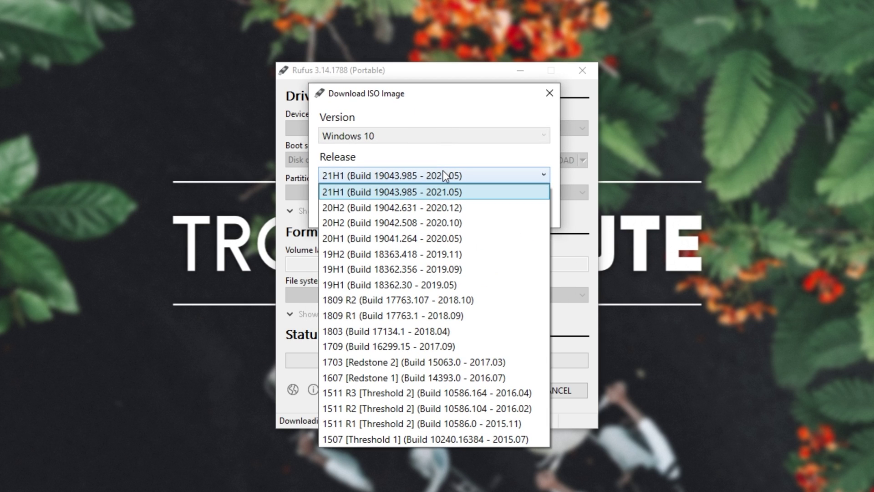
left_click(428, 82)
left_click(430, 81)
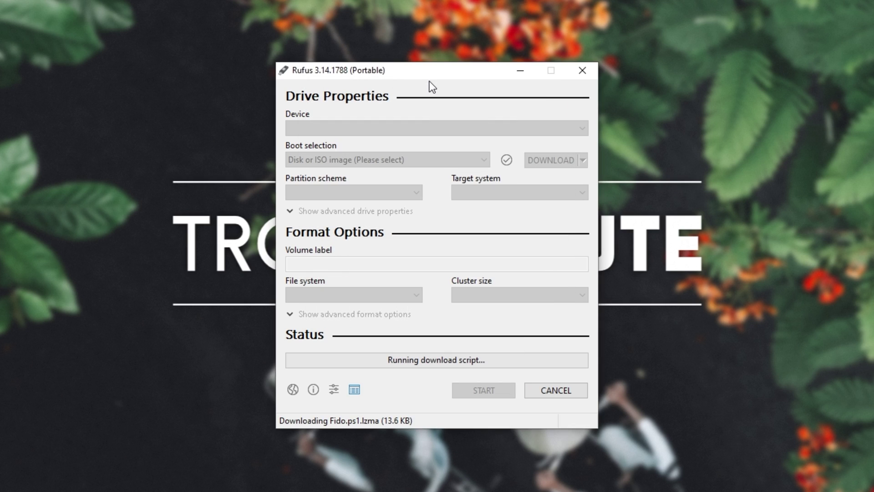
left_click_drag(400, 101, 400, 82)
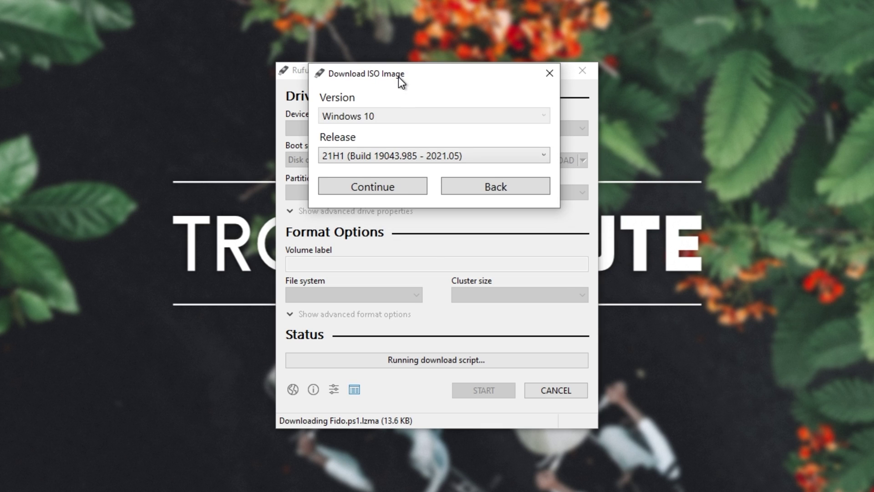
left_click(432, 156)
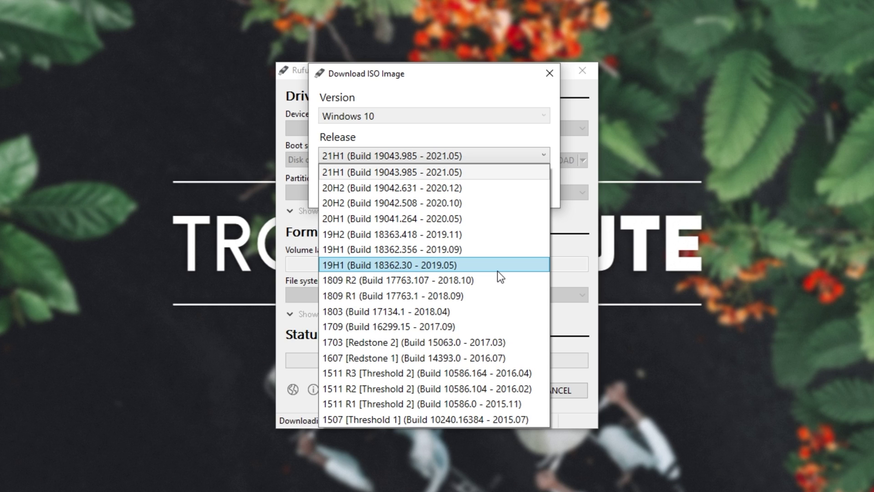
left_click(446, 251)
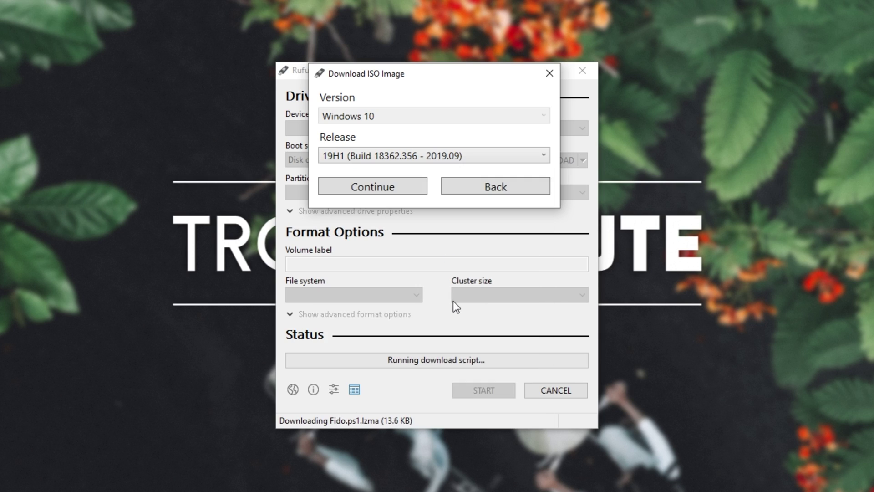
left_click(389, 189)
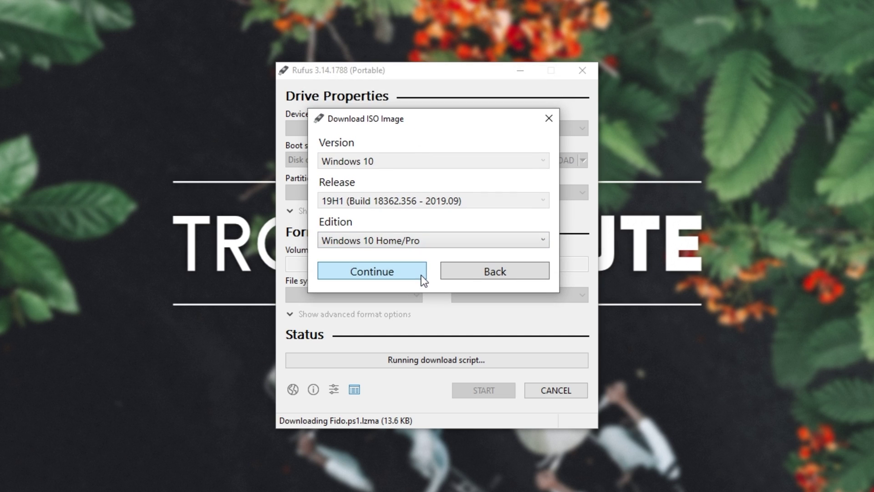
Keep Windows 10 Home/Pro edition, English International language and x64 architecture
left_click(422, 240)
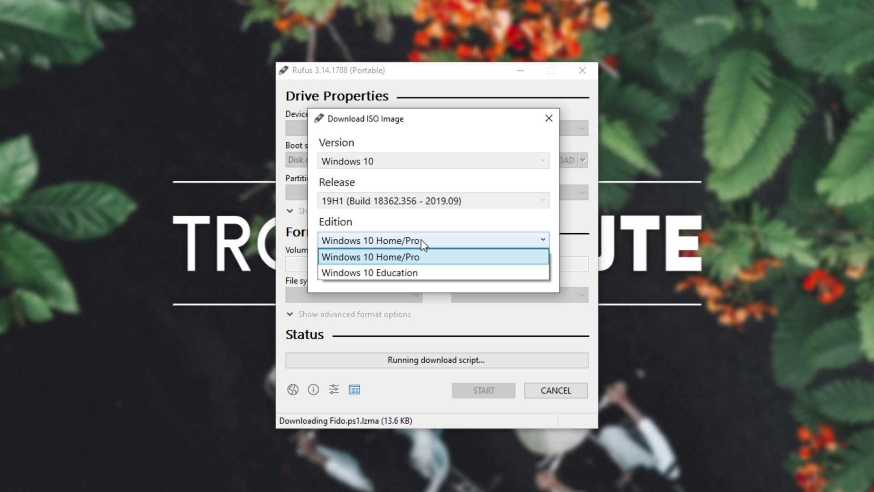
left_click(415, 257)
left_click(408, 272)
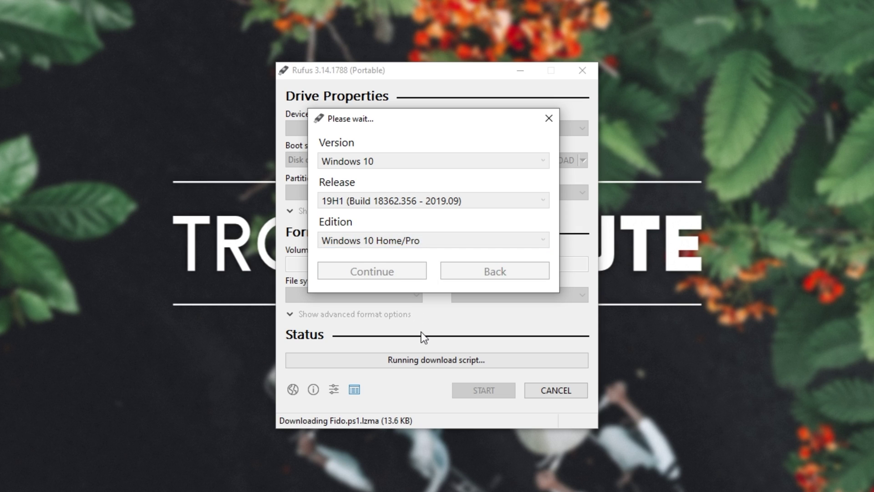
left_click(416, 279)
left_click(416, 279)
left_click(411, 312)
left_click(414, 319)
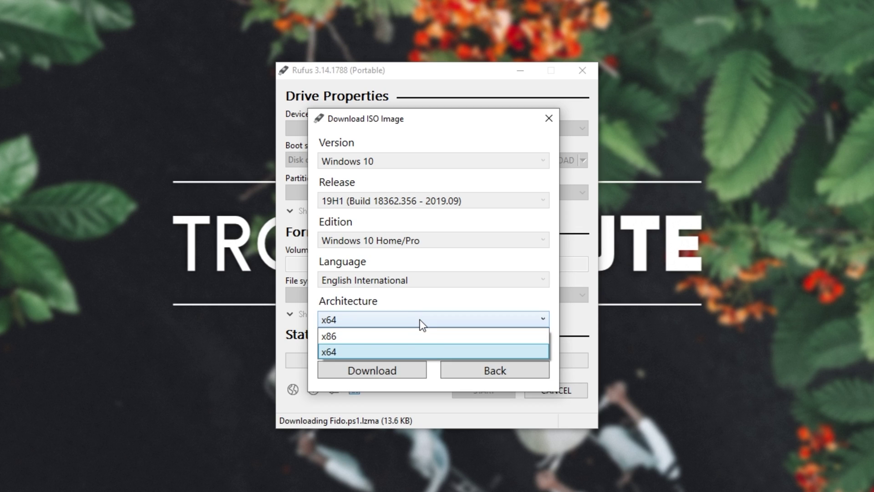
left_click(416, 349)
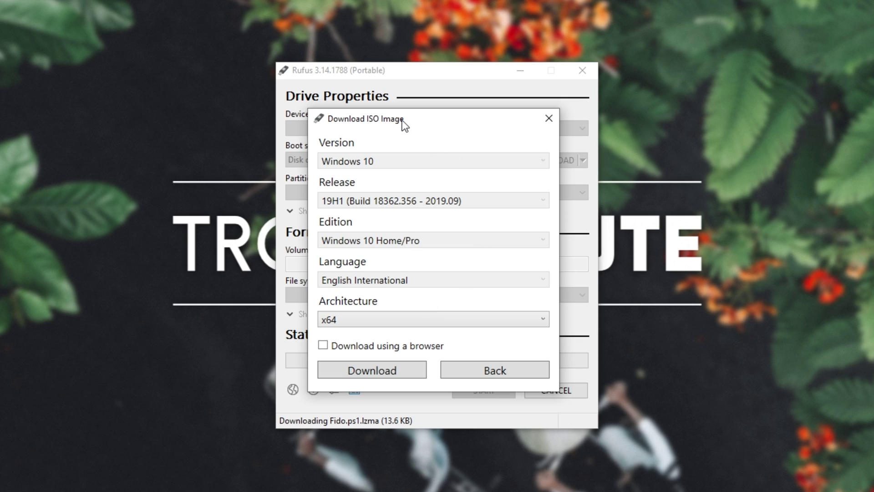
Enable 'Download using a browser' and download the Windows 10 19H1 x64 ISO
left_click(405, 346)
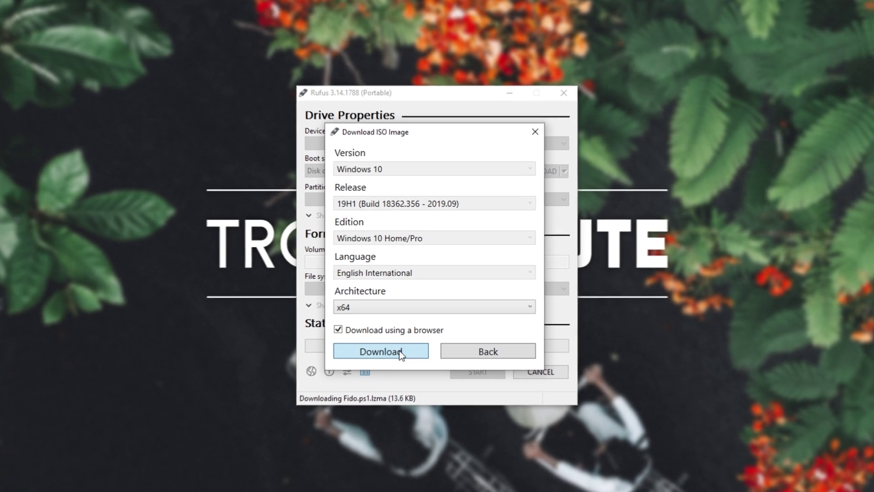
left_click(400, 351)
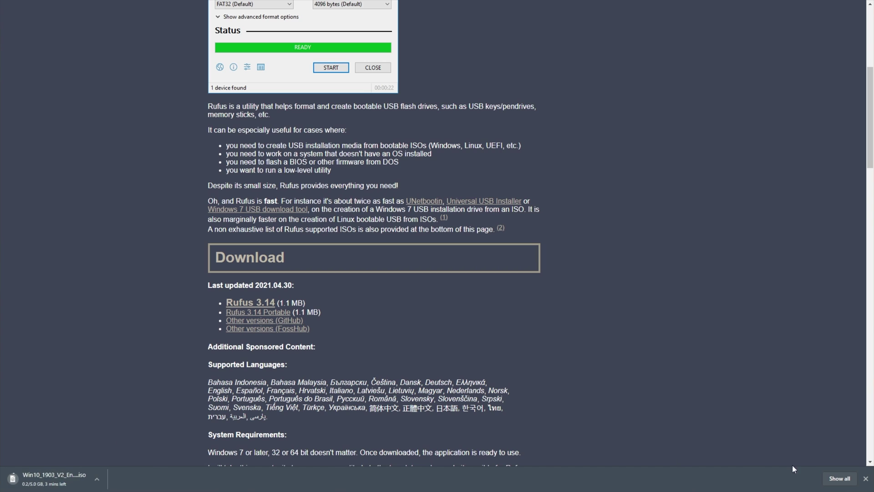
Open Chrome's Downloads page showing Win10_1903_V2_EnglishInternational_x64.iso at 1.0 of 5.0 GB
left_click(846, 479)
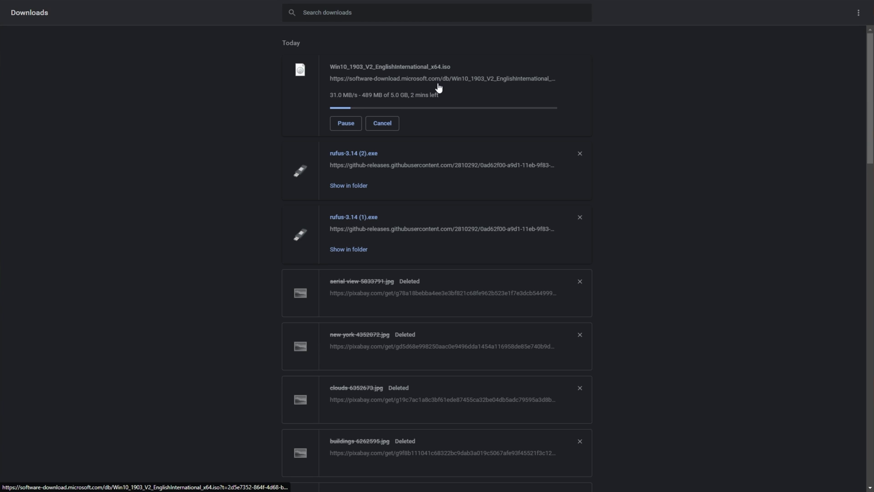
right_click(415, 81)
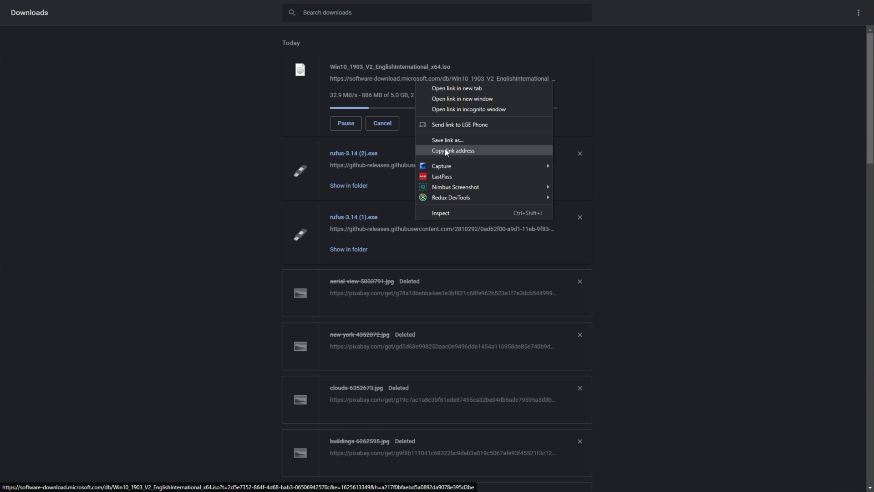
left_click(390, 104)
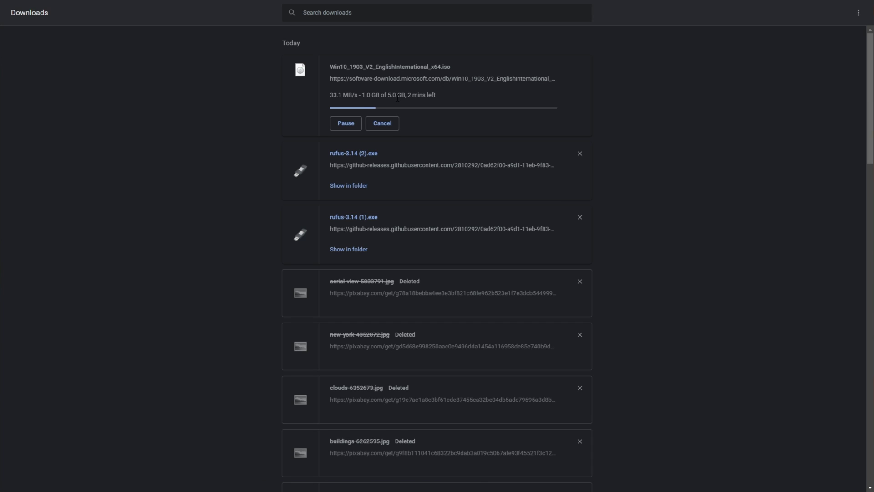
Bring Rufus to the front and switch its image option from DOWNLOAD back to SELECT
left_click(389, 125)
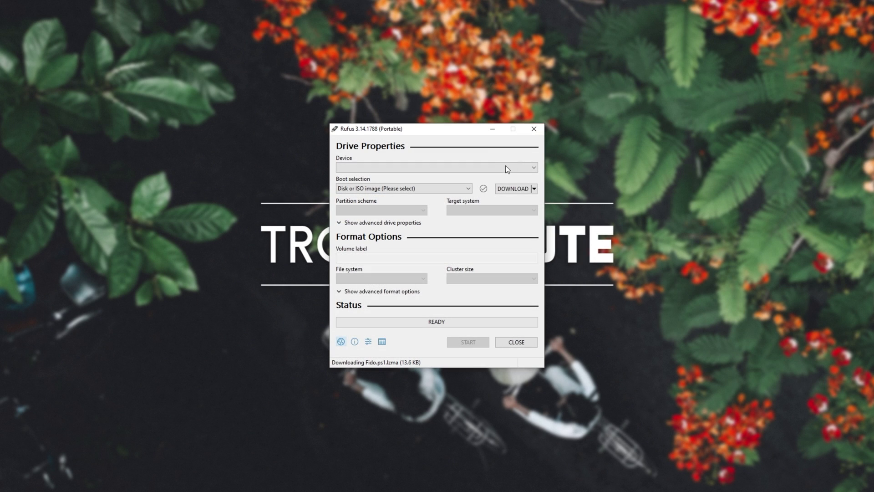
left_click(535, 188)
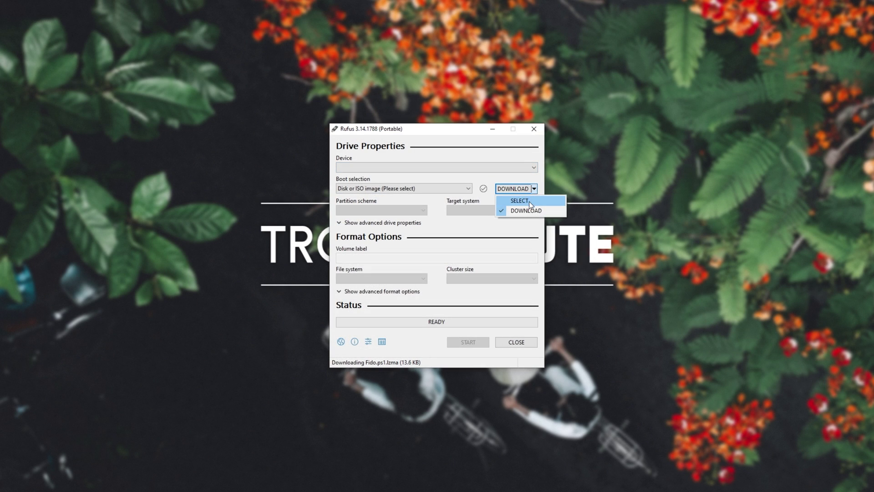
left_click(529, 201)
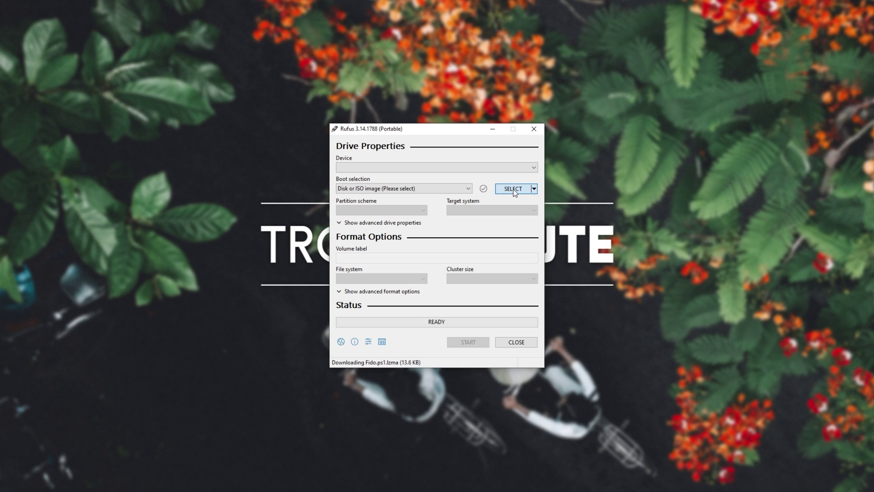